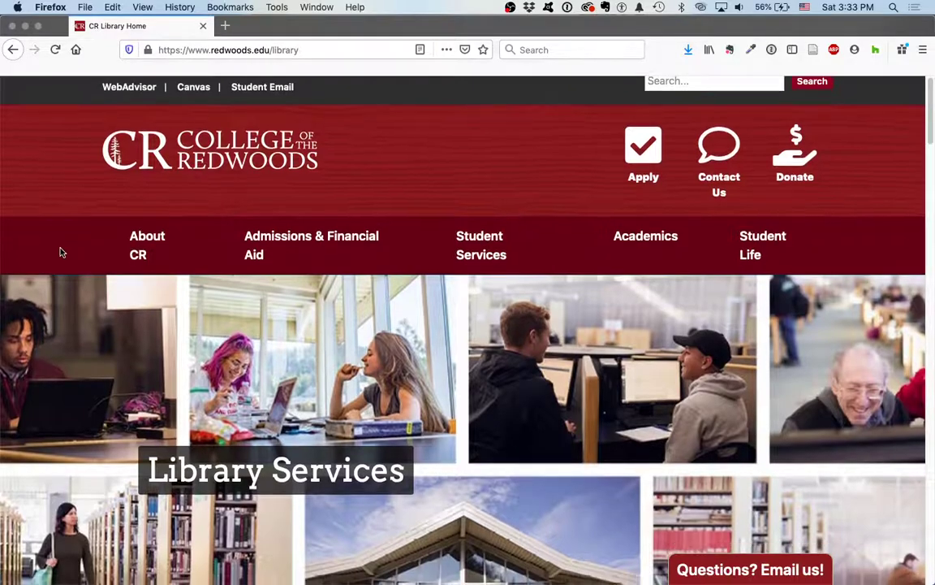
# - Scroll down to the Resources box and open 'OneSearch - Books, Articles, and More!'
pyautogui.scroll(-3, 57, 252)
pyautogui.scroll(-5, 57, 252)
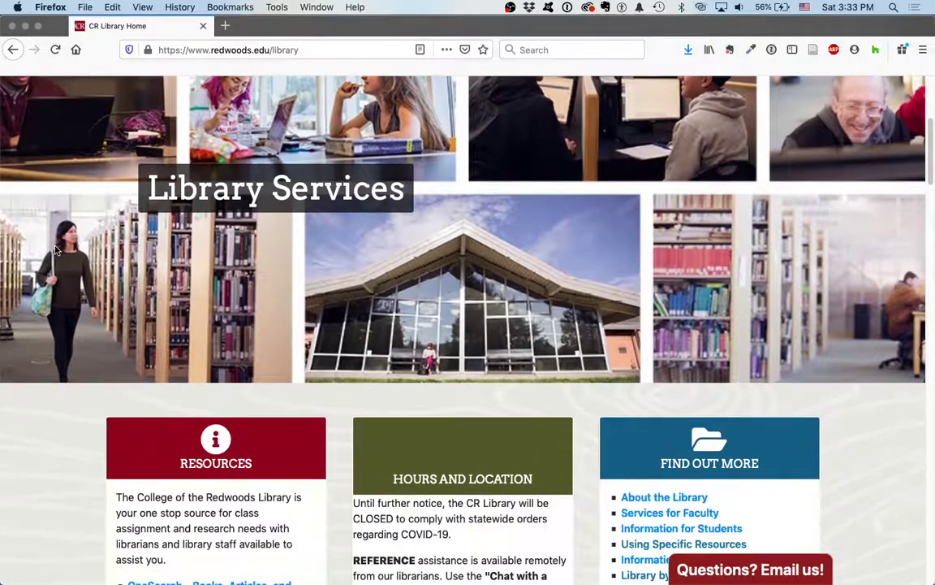
pyautogui.scroll(-2, 55, 250)
pyautogui.scroll(-1, 55, 250)
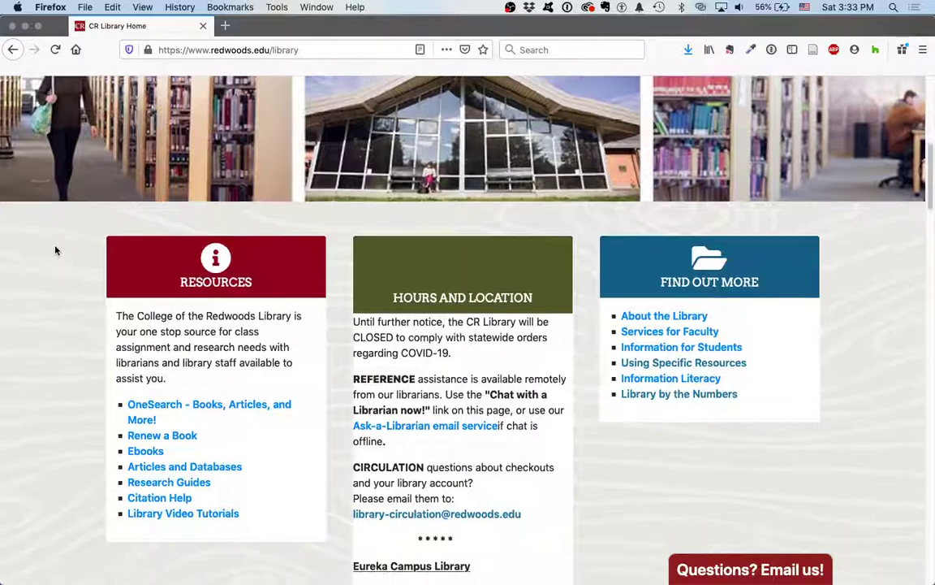
pyautogui.scroll(-1, 55, 250)
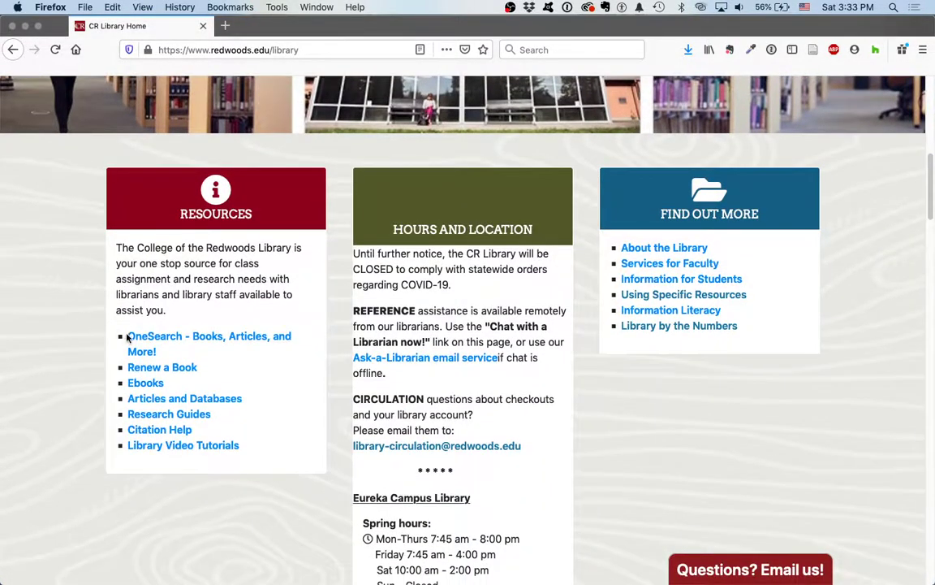
pyautogui.click(228, 342)
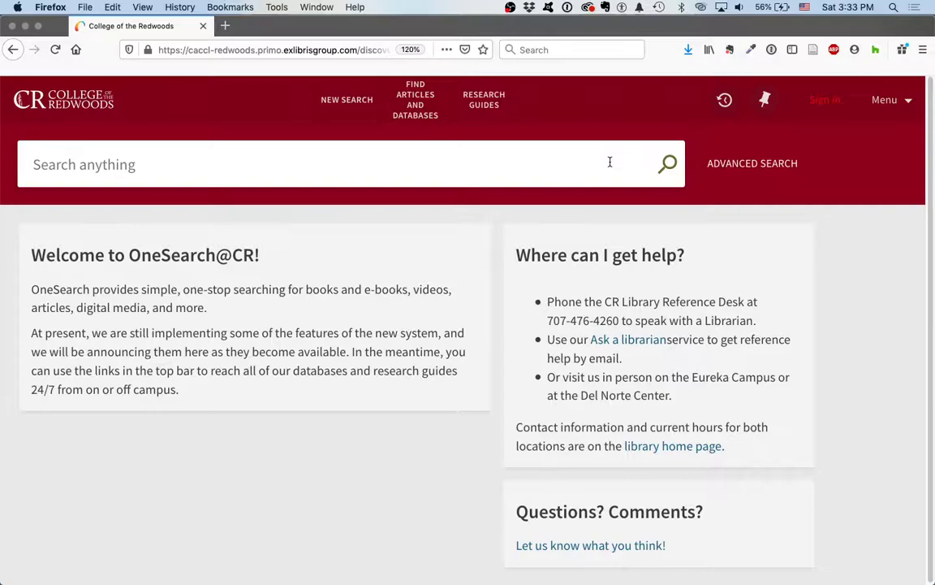
# - Change the search scope dropdown from CR Books and Videos to Everything
pyautogui.click(667, 167)
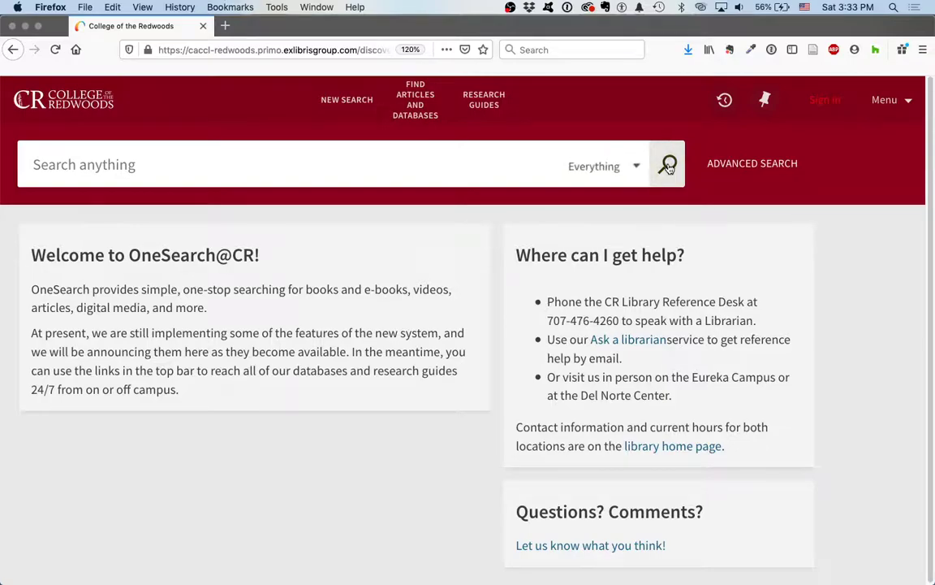
pyautogui.click(641, 171)
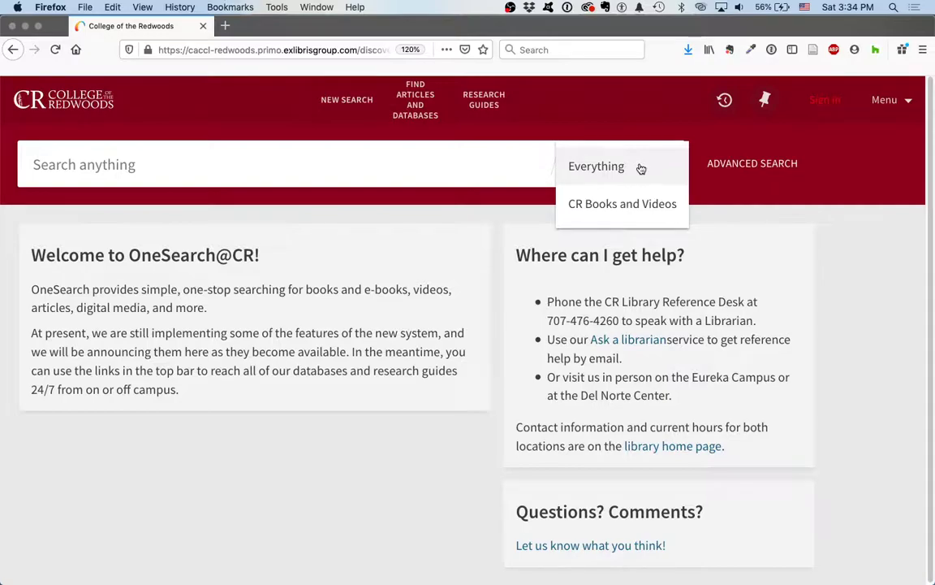
pyautogui.click(640, 167)
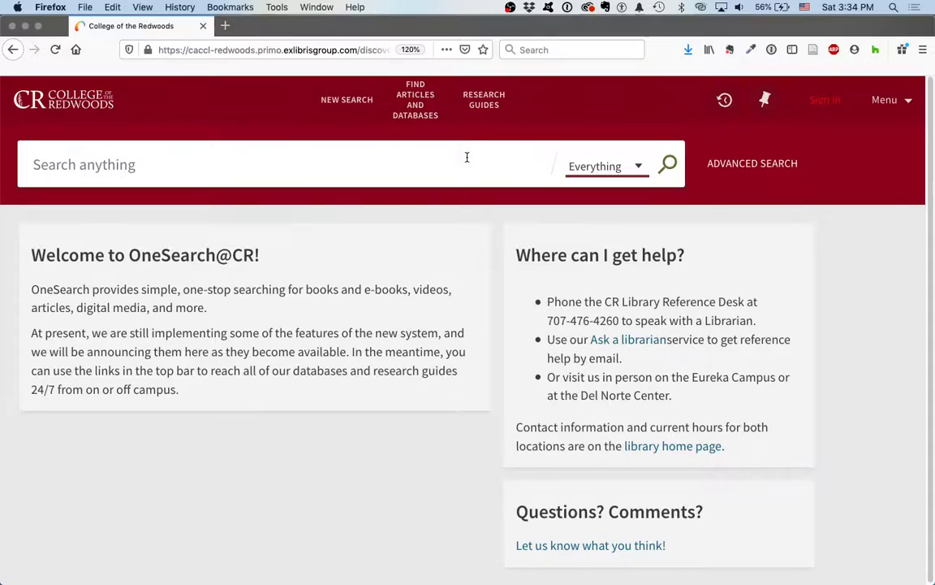
# - Search Everything for 'covid-19' using the 'covid-19 Everything' suggestion
pyautogui.click(367, 164)
pyautogui.write('cov')
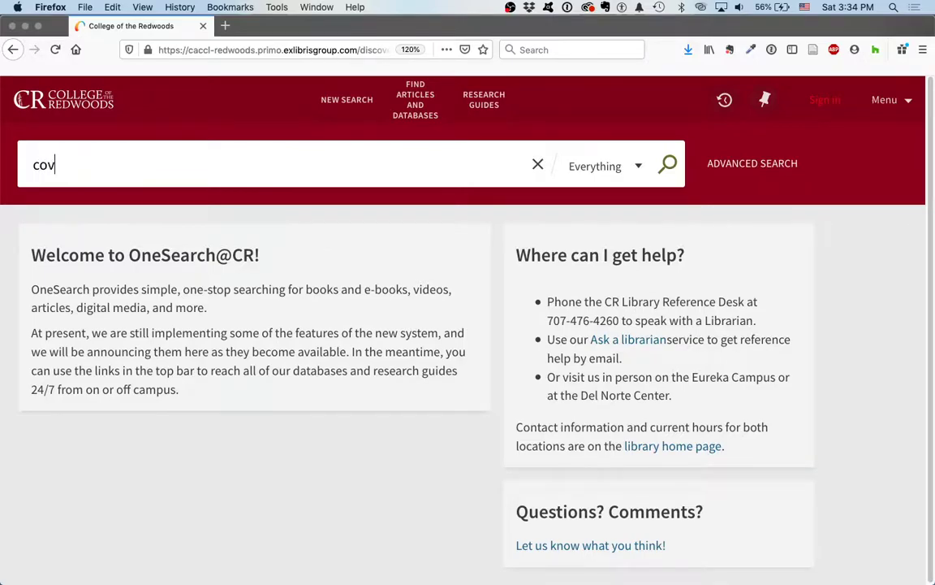
pyautogui.write('id-')
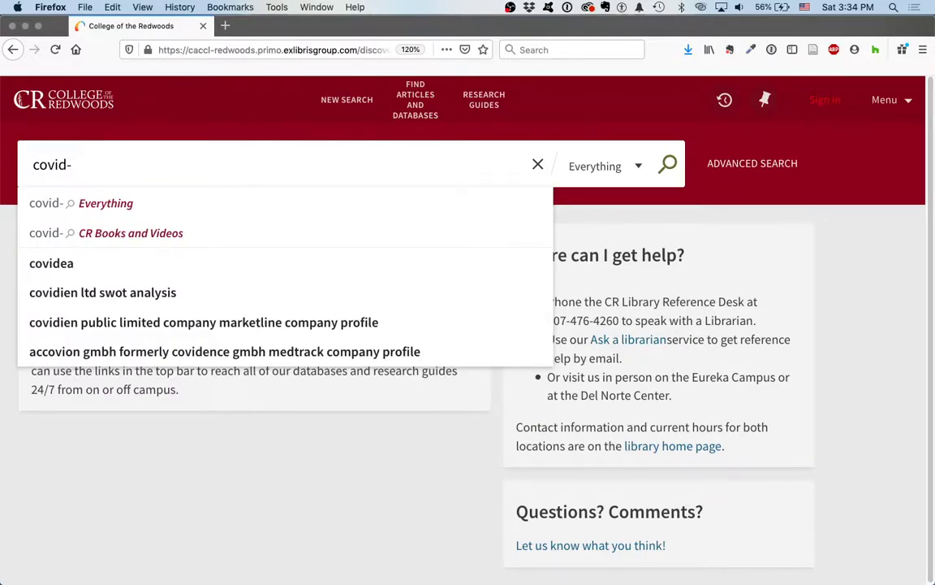
pyautogui.write('19')
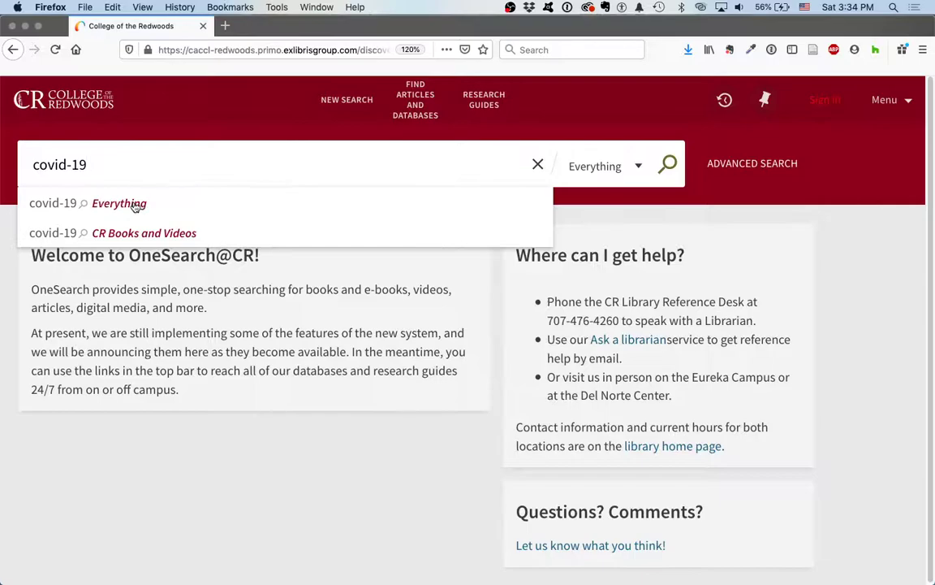
pyautogui.click(131, 202)
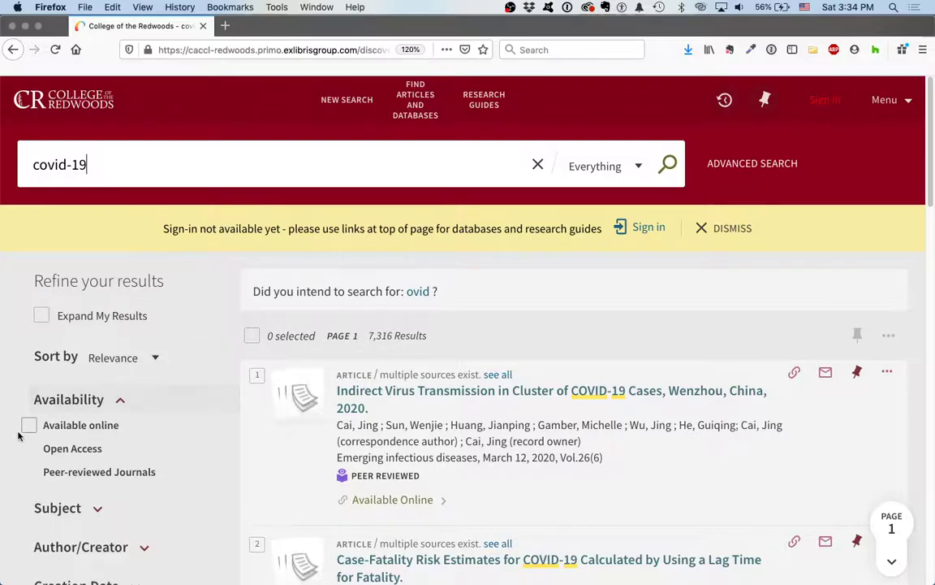
# - Filter the covid-19 results to Peer-reviewed Journals and English, leaving 126 results
pyautogui.click(36, 471)
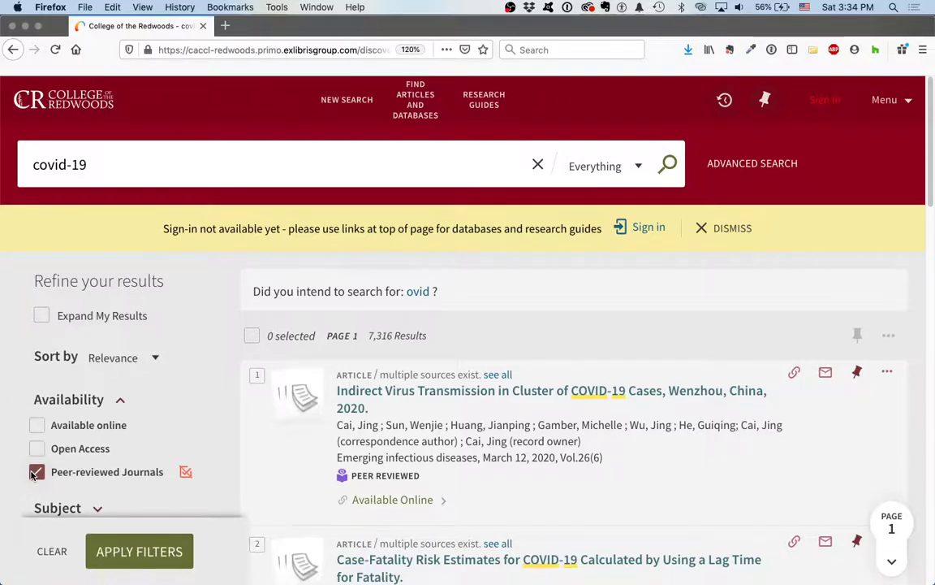
pyautogui.scroll(-5, 33, 475)
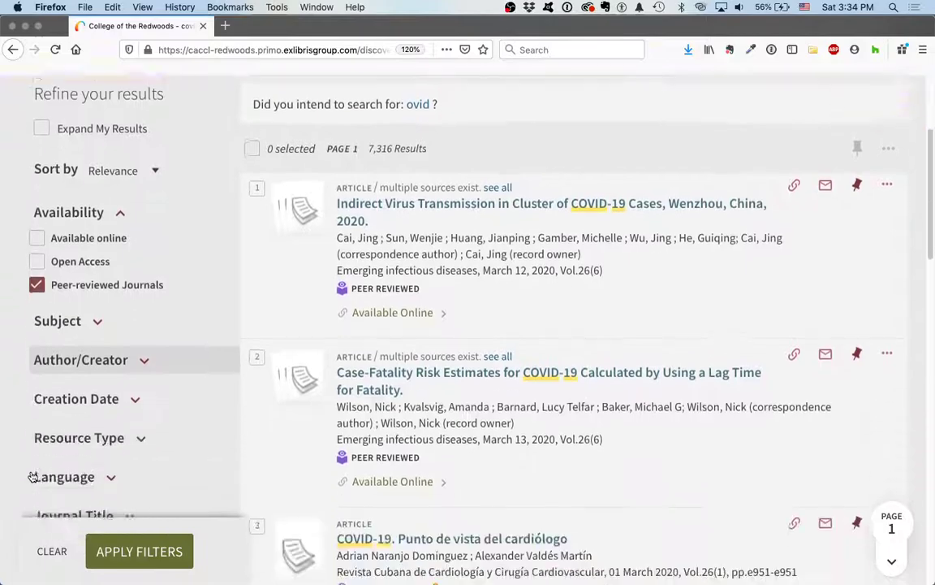
pyautogui.scroll(-3, 36, 484)
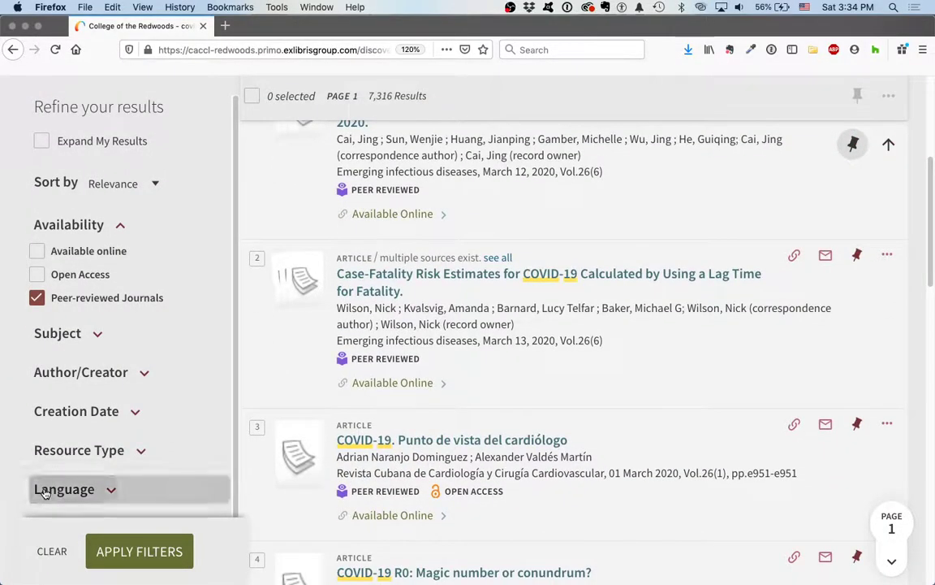
pyautogui.click(44, 489)
pyautogui.scroll(-2, 46, 483)
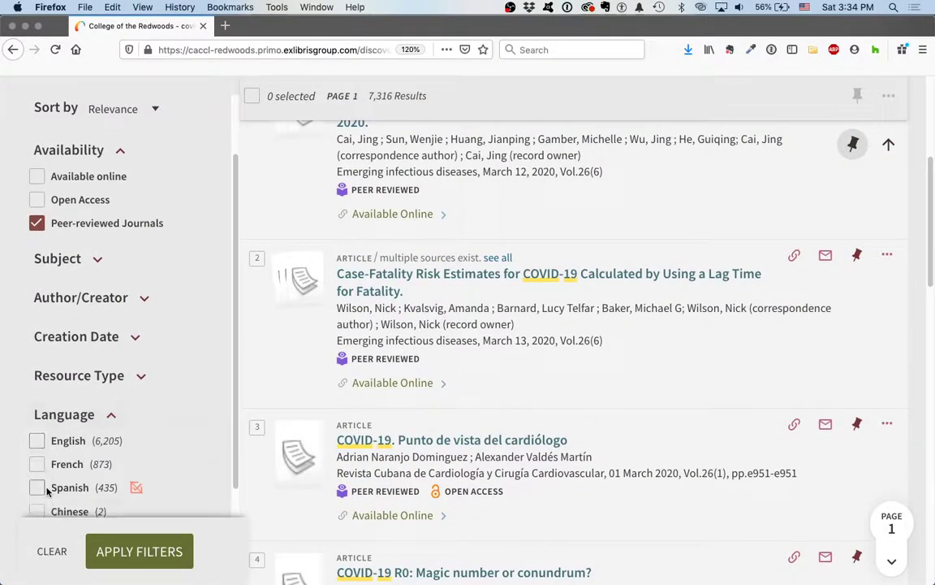
pyautogui.click(36, 441)
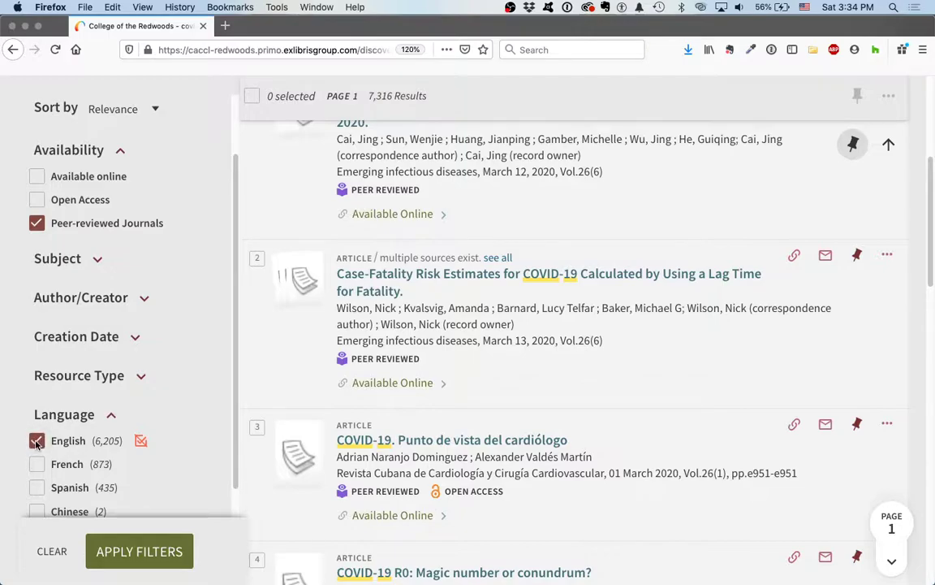
pyautogui.click(140, 551)
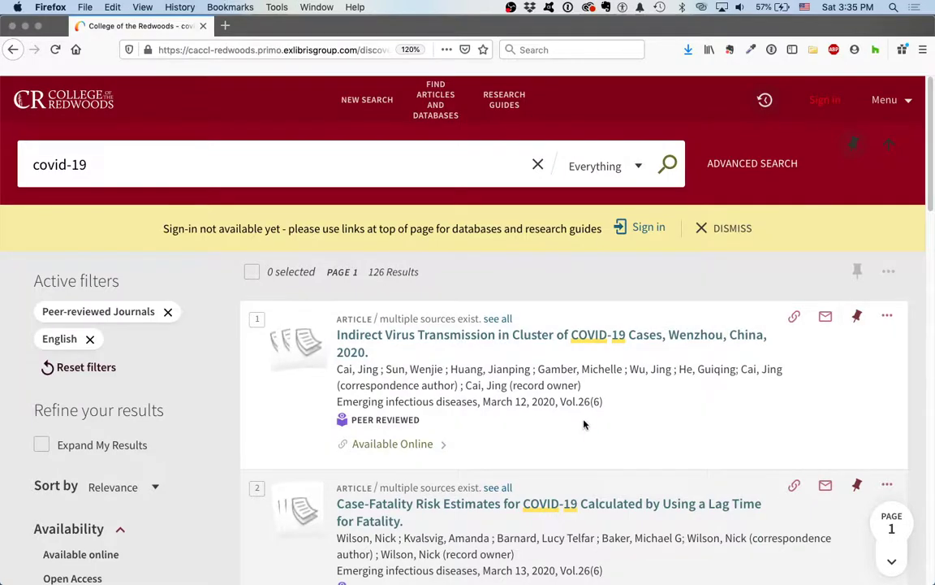
# - Scroll the filtered results down to 'COVID-19 R0: Magic number or conundrum?'
pyautogui.scroll(-1, 585, 425)
pyautogui.scroll(-3, 585, 425)
pyautogui.scroll(-1, 552, 467)
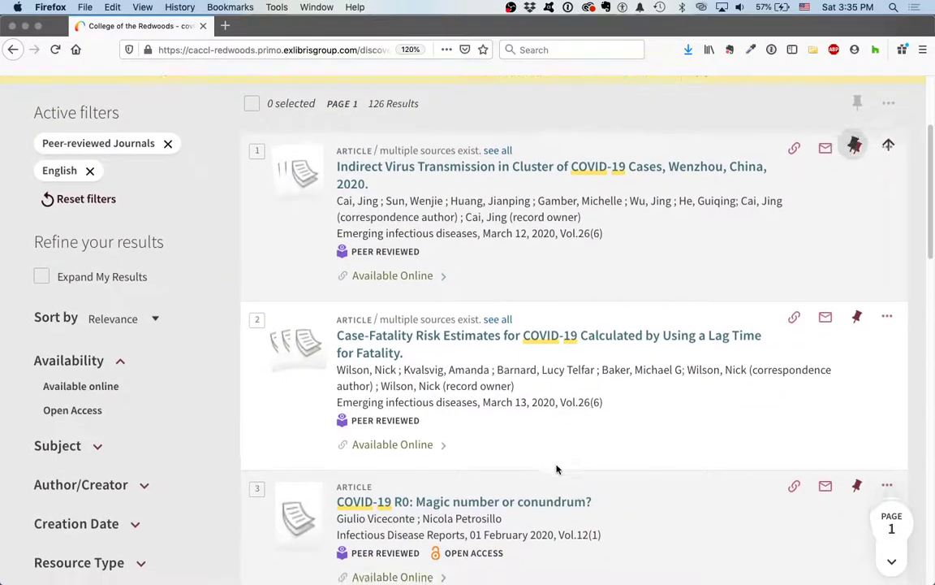
pyautogui.scroll(-3, 601, 404)
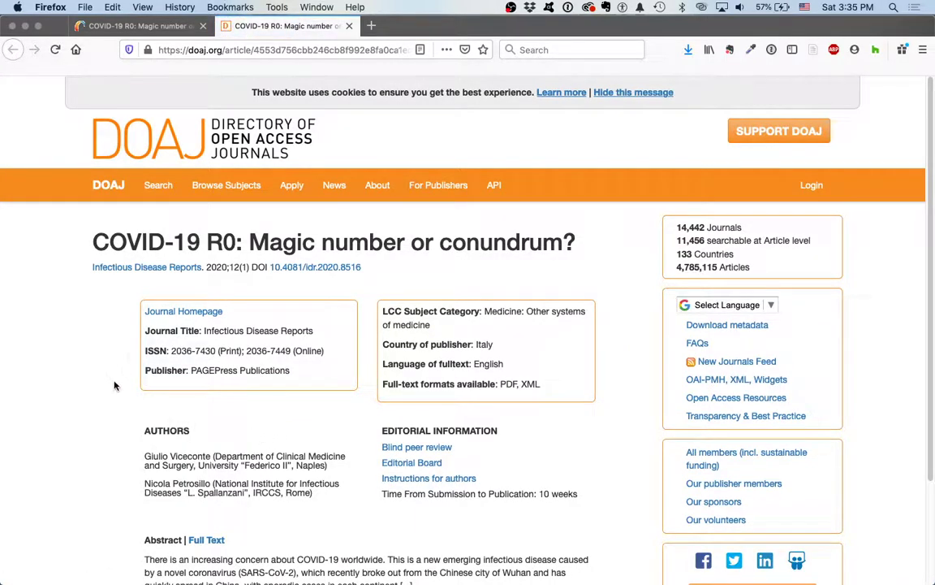
# - Scroll the DOAJ article page down to its abstract and Full Text link
pyautogui.scroll(-1, 115, 404)
pyautogui.scroll(-2, 114, 403)
pyautogui.scroll(-2, 114, 405)
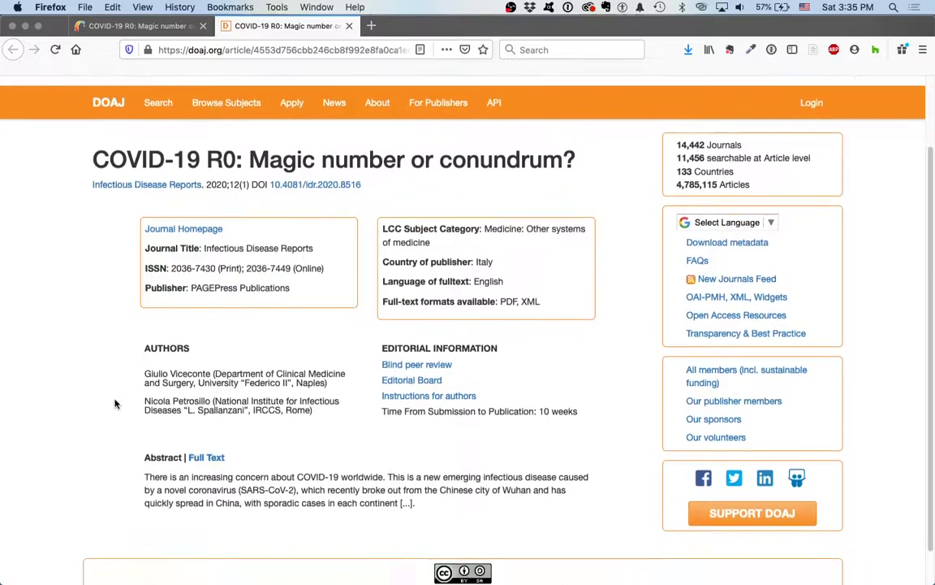
pyautogui.scroll(-2, 114, 405)
pyautogui.scroll(-2, 114, 407)
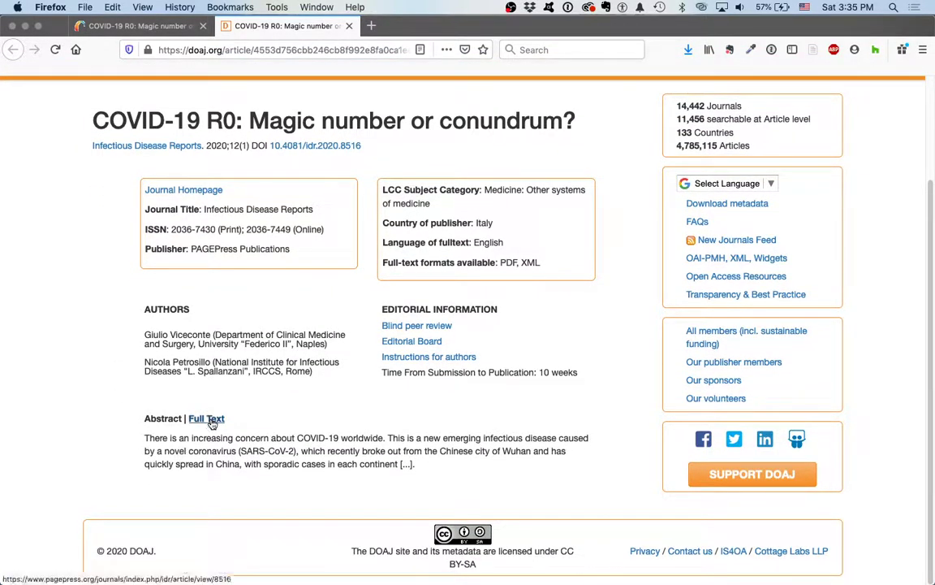
# - View the article's full text on PAGEPress, then return to the OneSearch tab
pyautogui.click(212, 419)
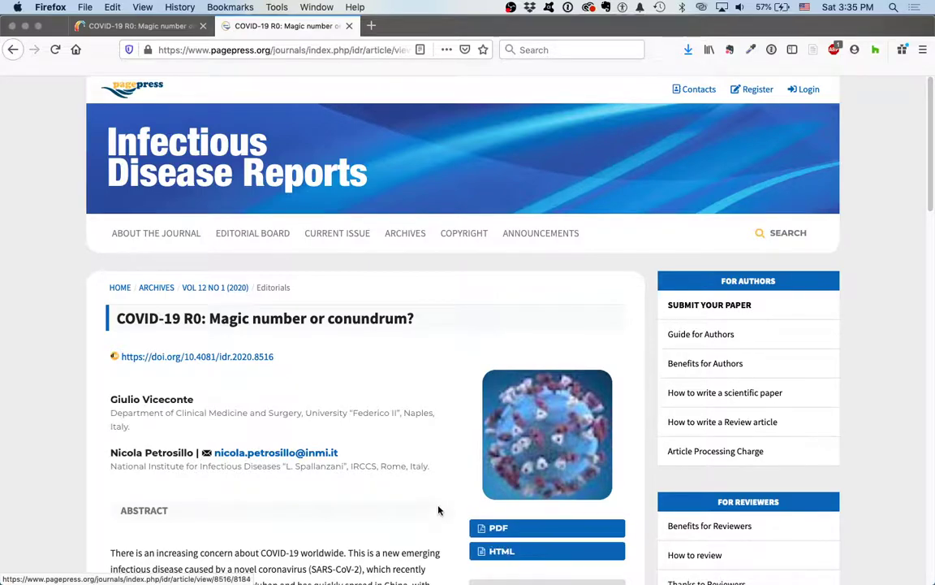
pyautogui.click(109, 27)
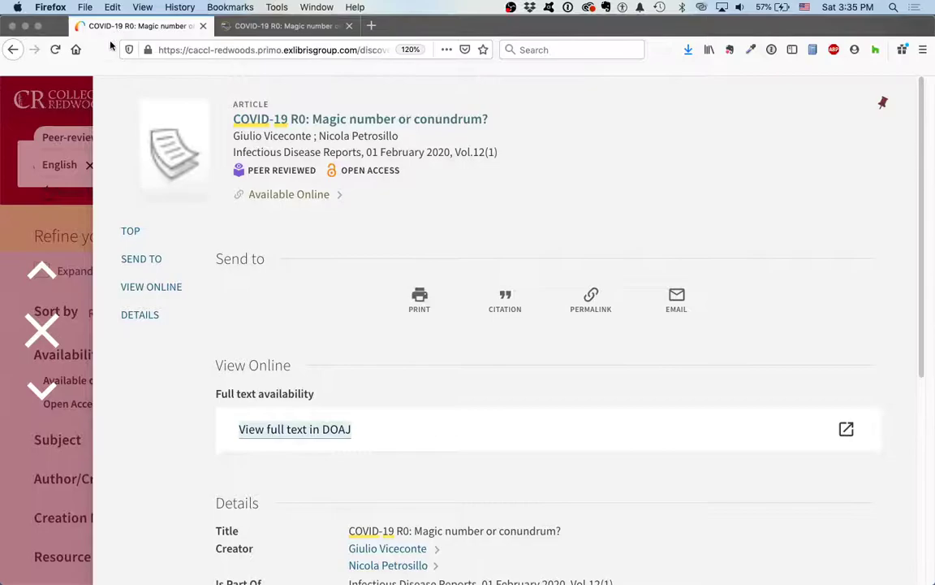
# - Close the article record, set scope to CR Books and Videos, and select the old query
pyautogui.click(41, 325)
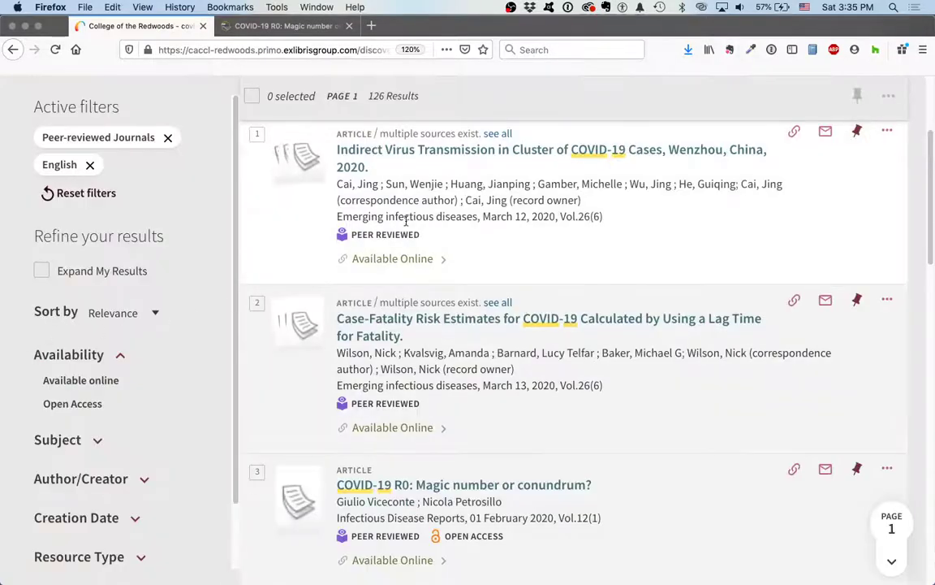
pyautogui.scroll(4, 930, 142)
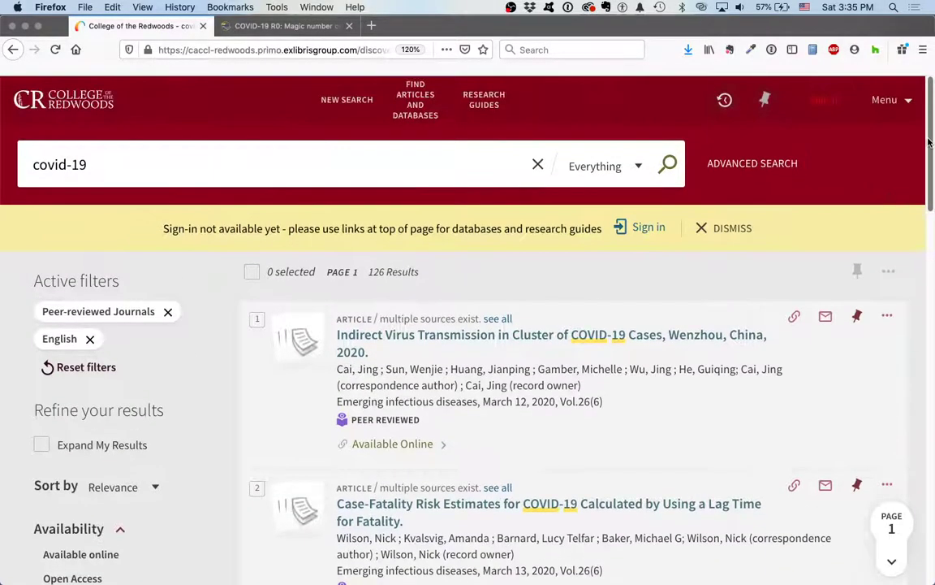
pyautogui.click(592, 168)
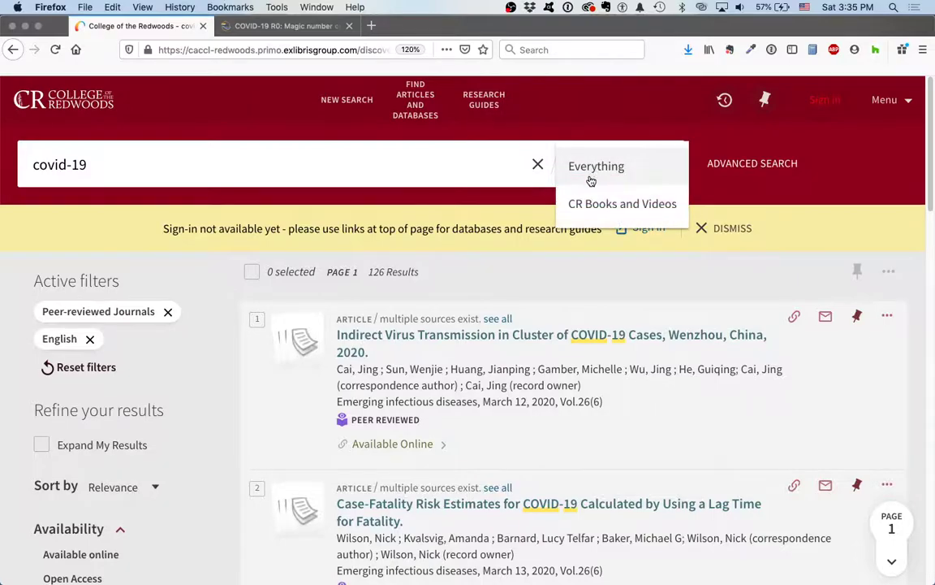
pyautogui.click(593, 203)
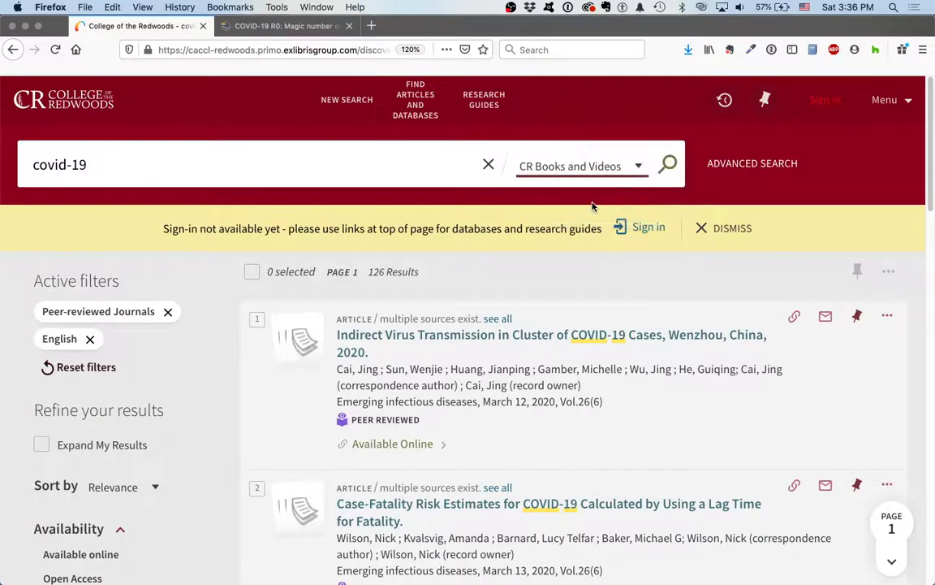
pyautogui.click(422, 168)
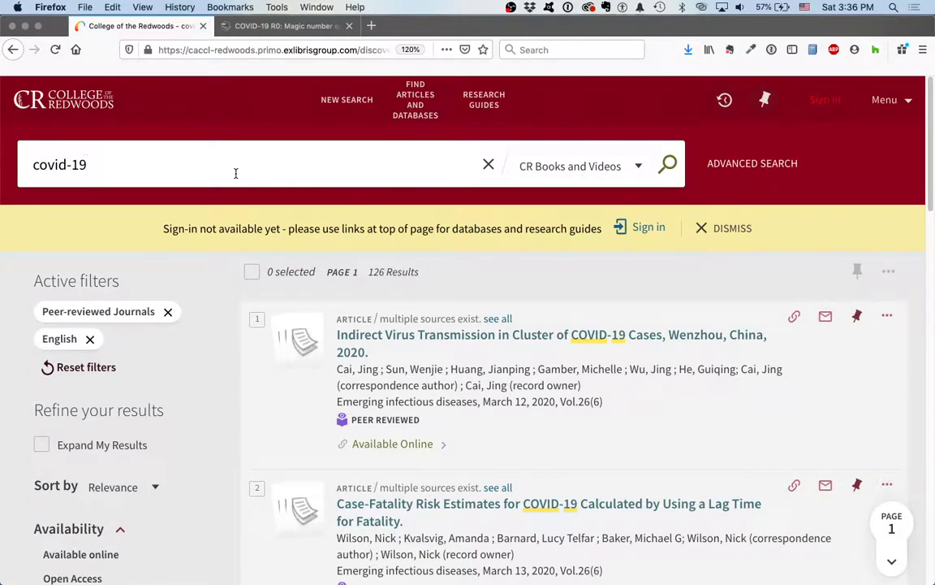
pyautogui.moveTo(85, 165); pyautogui.dragTo(12, 169)
# - Search for 'pandemics and global health' and open the first book's Available Online record
pyautogui.write('pandem')
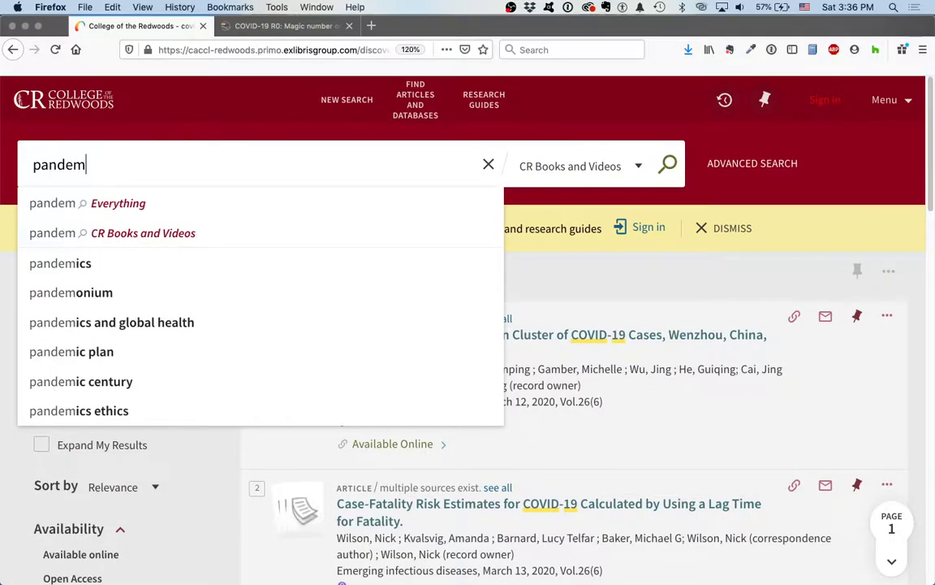
pyautogui.write('ics and g')
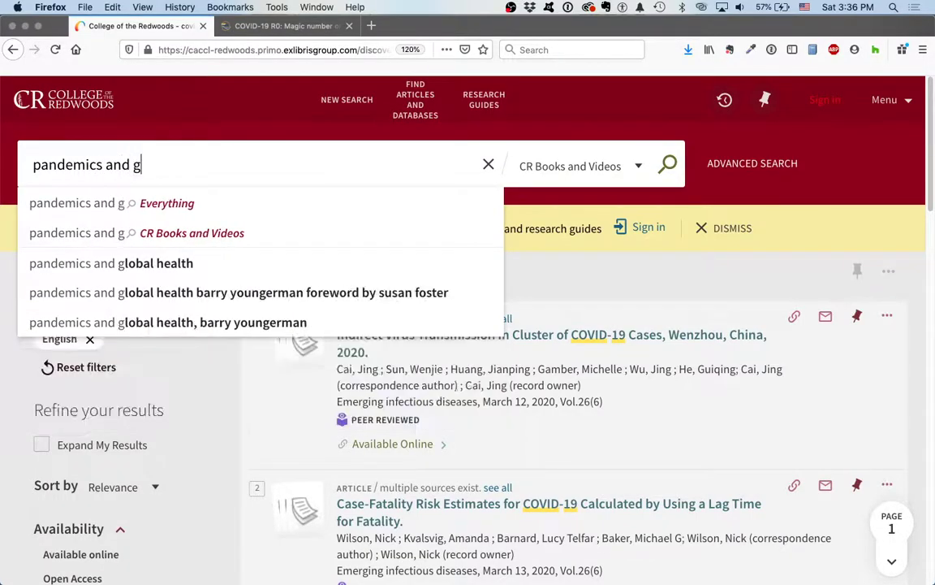
pyautogui.write('lobal hea')
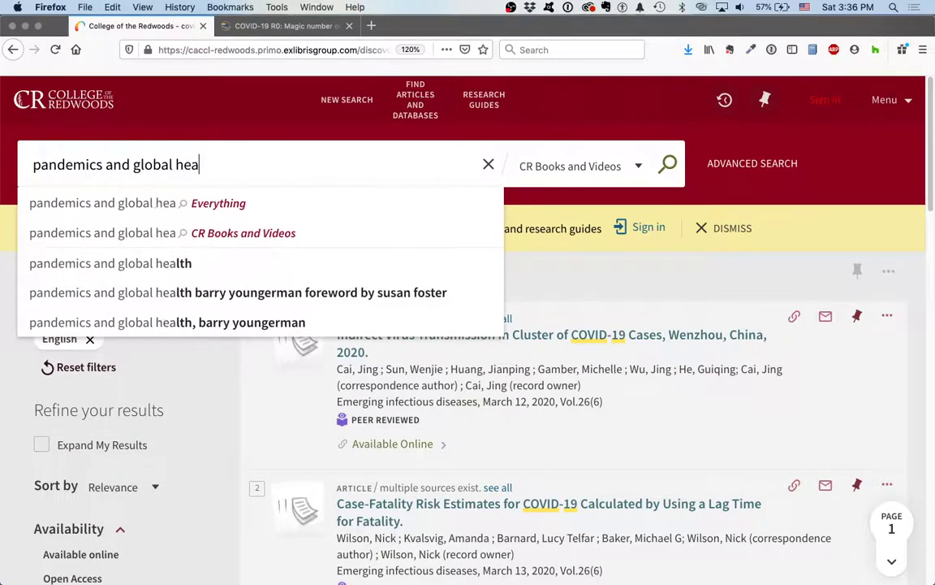
pyautogui.write('lth')
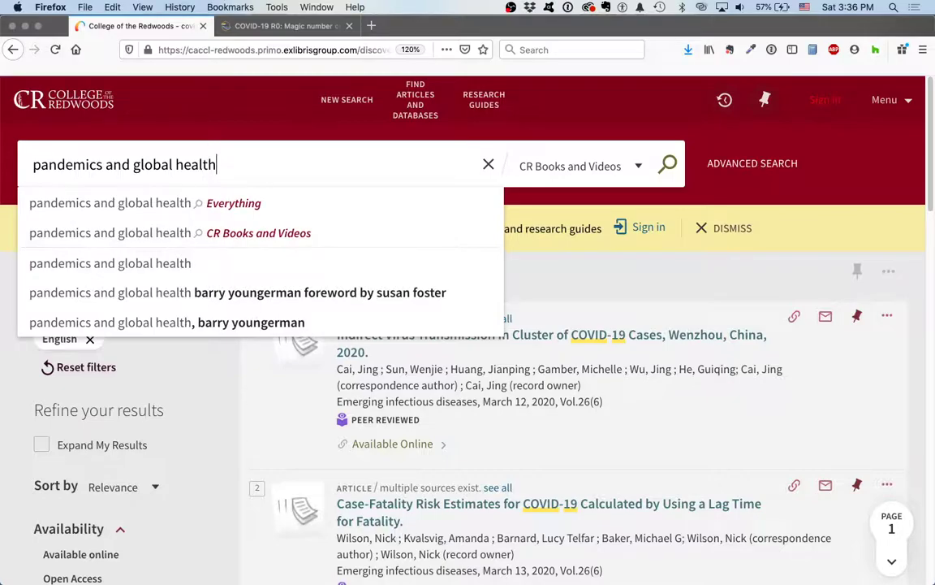
pyautogui.press('Return')
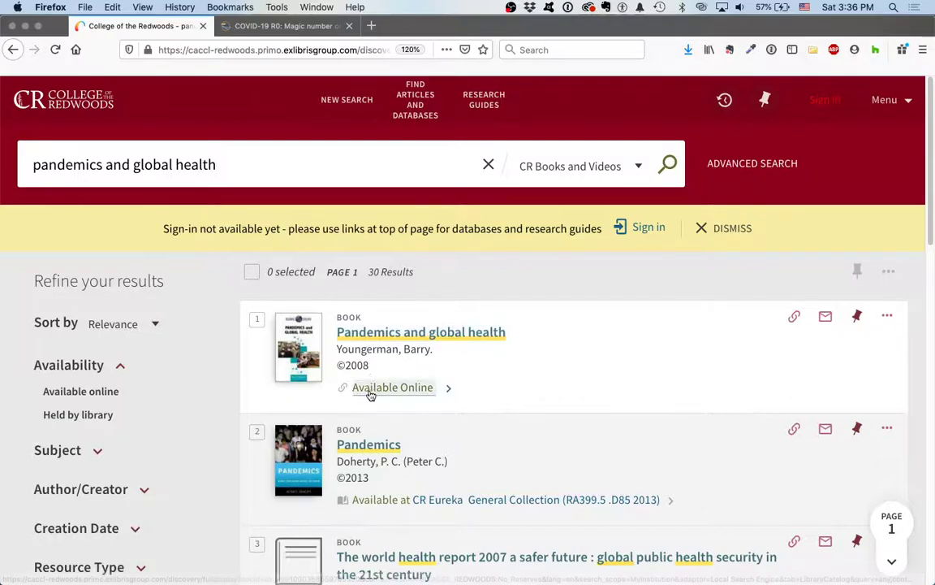
pyautogui.click(374, 341)
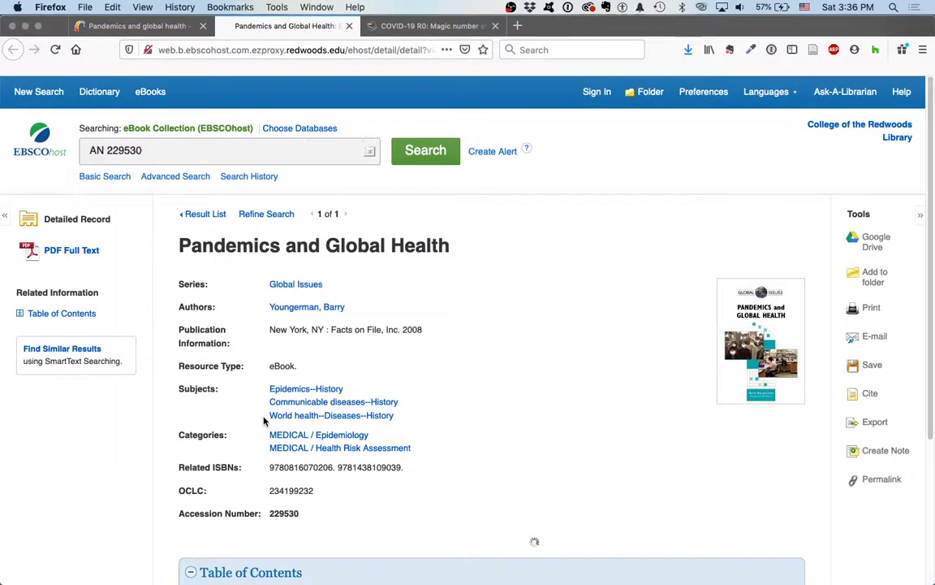
# - Open Pandemics and Global Health as PDF Full Text in EBSCOhost
pyautogui.click(68, 252)
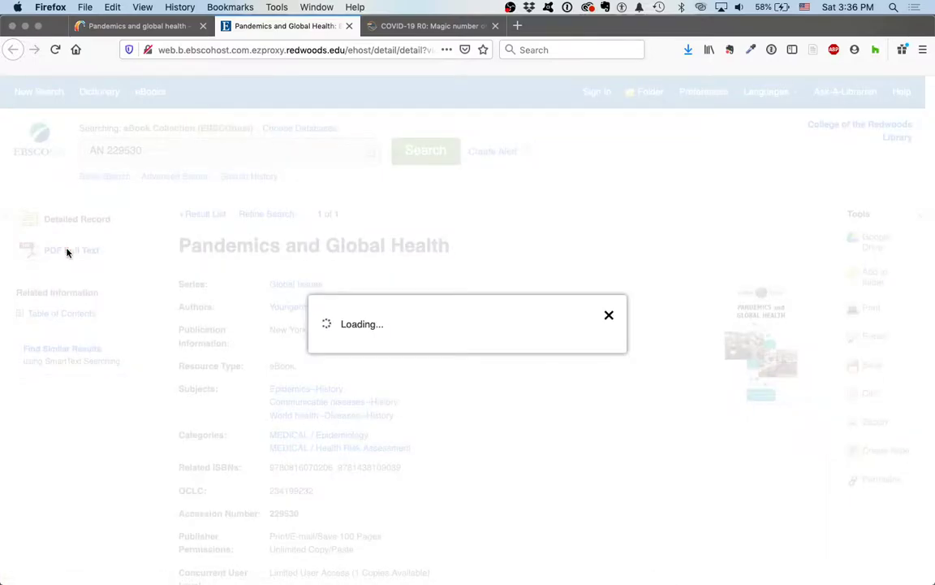